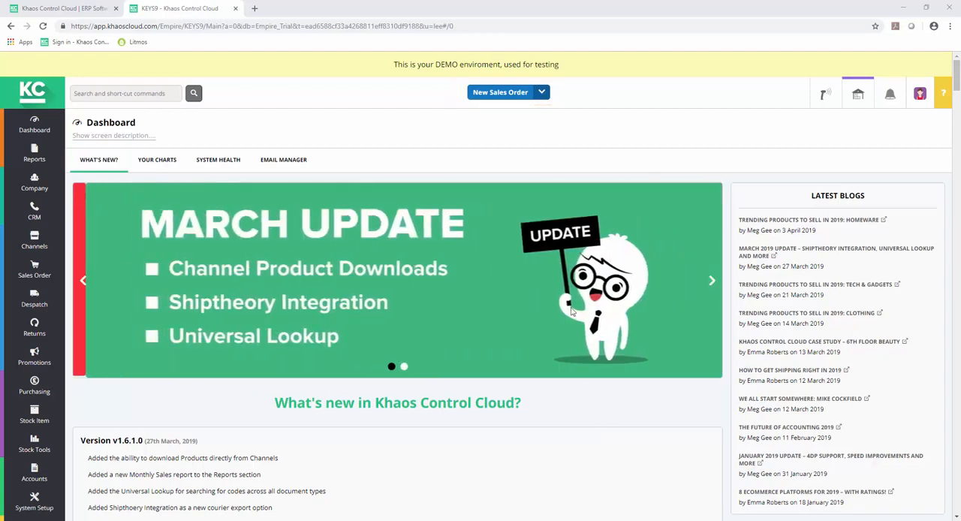
- Start a new sales order and select the second listed contact after searching companies by the customer's post code
{"action": "left_click", "coordinate": [503, 93]}
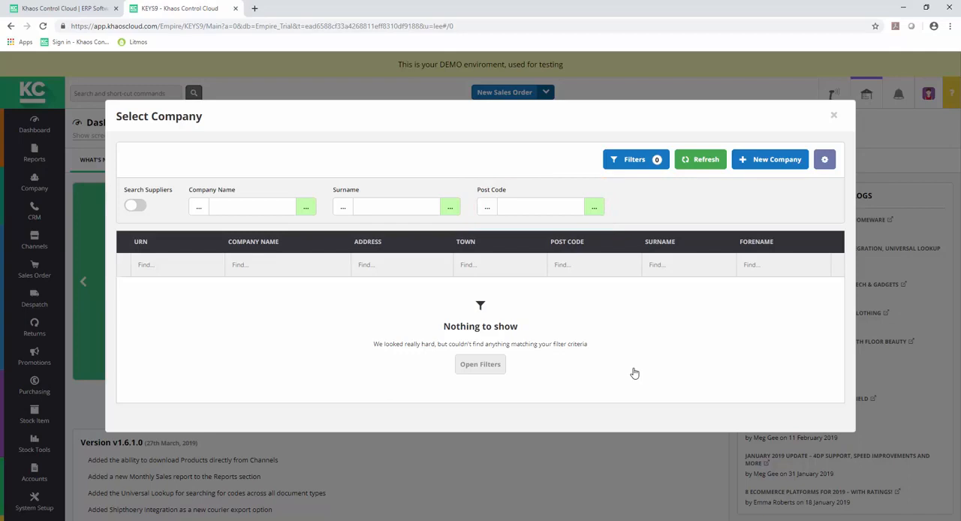
{"action": "left_click", "coordinate": [517, 204]}
{"action": "type", "text": "N"}
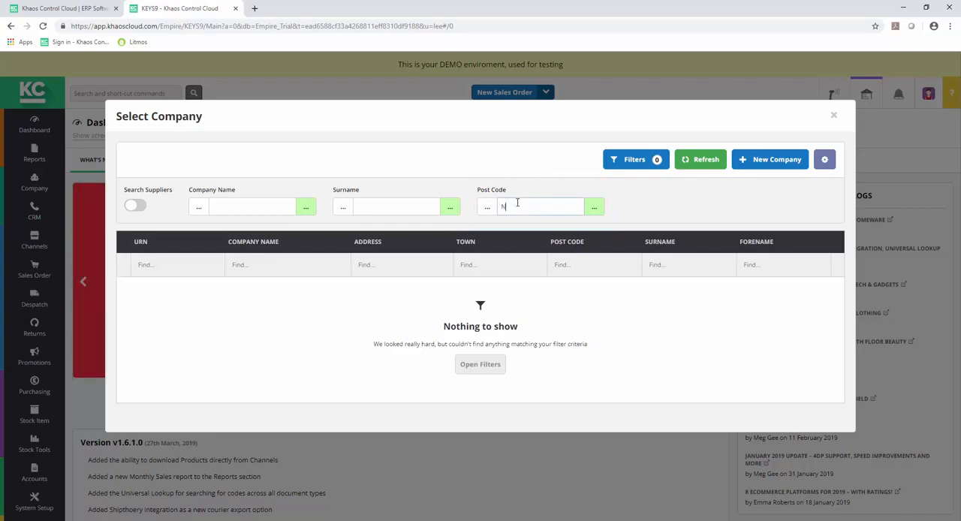
{"action": "type", "text": "E48 2RX"}
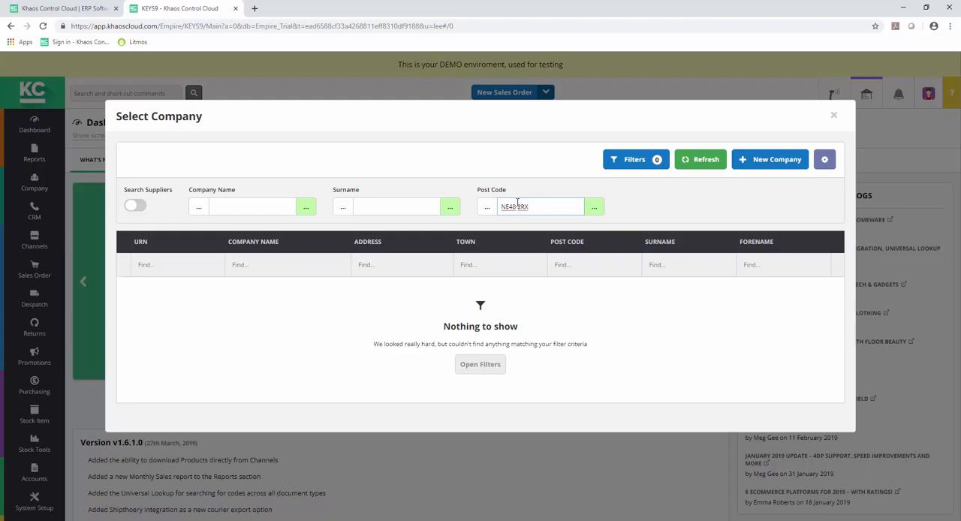
{"action": "key", "text": "Return"}
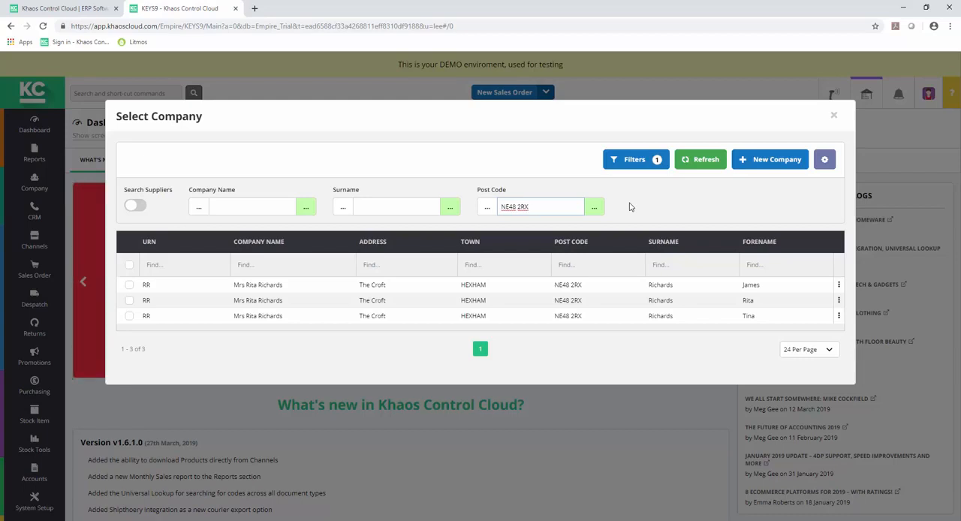
{"action": "left_click", "coordinate": [277, 301]}
{"action": "double_click", "coordinate": [277, 300]}
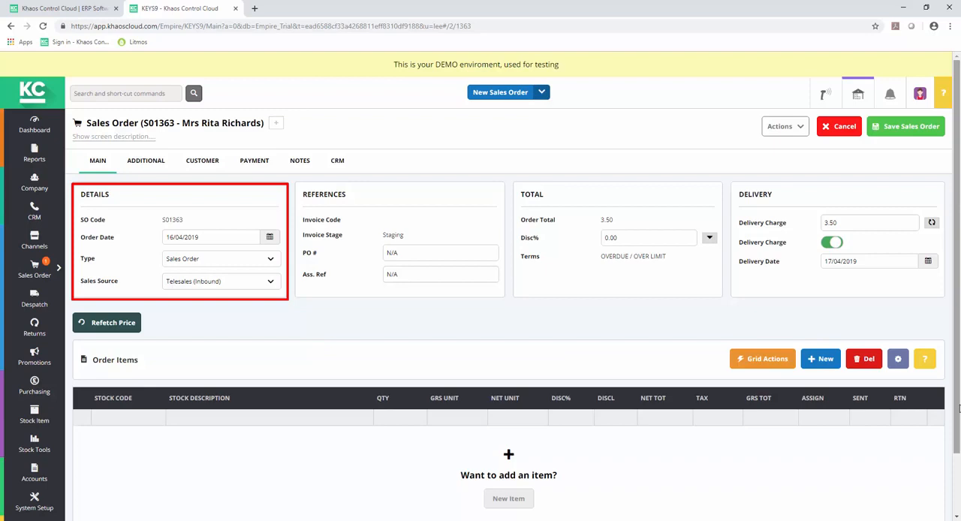
- Check the sales source options and add stock item 100, Hippo Giant Plus Driver, to the order
{"action": "left_click", "coordinate": [271, 283]}
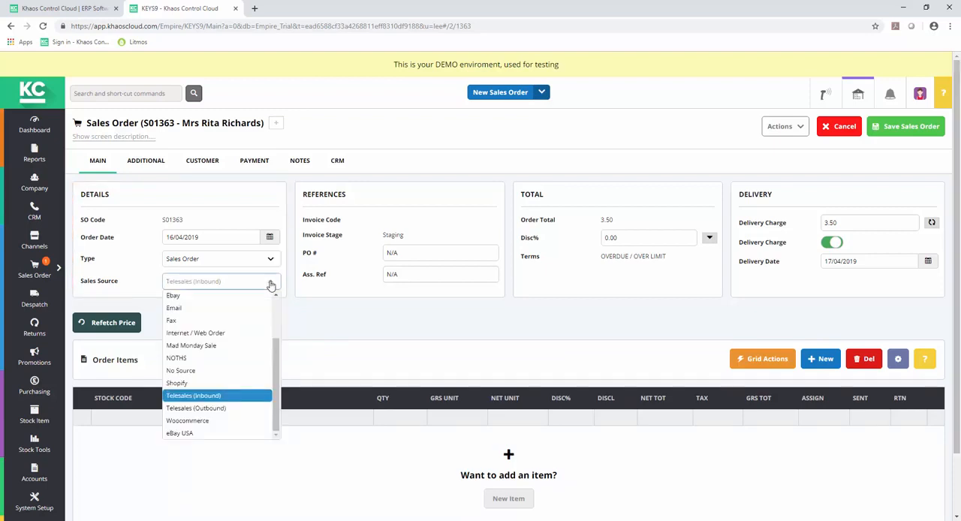
{"action": "left_click", "coordinate": [271, 285]}
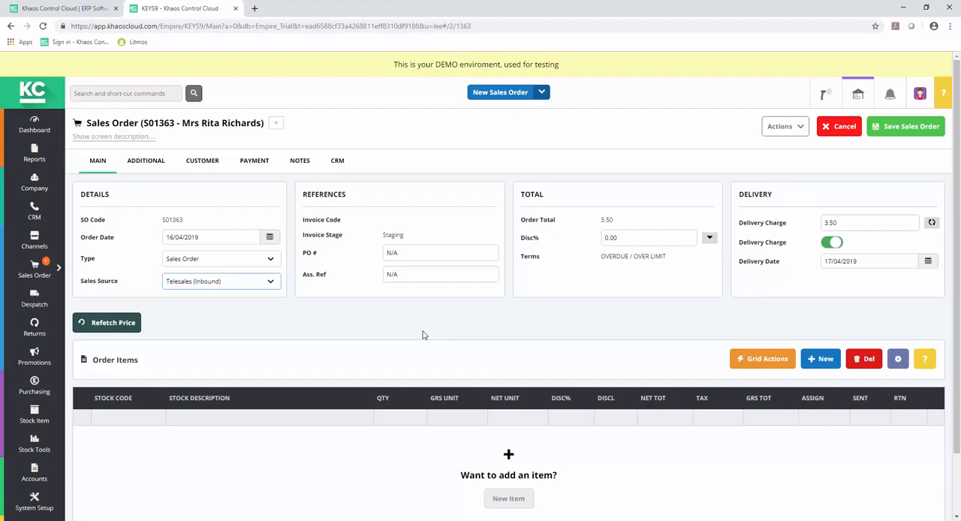
{"action": "left_click", "coordinate": [819, 361]}
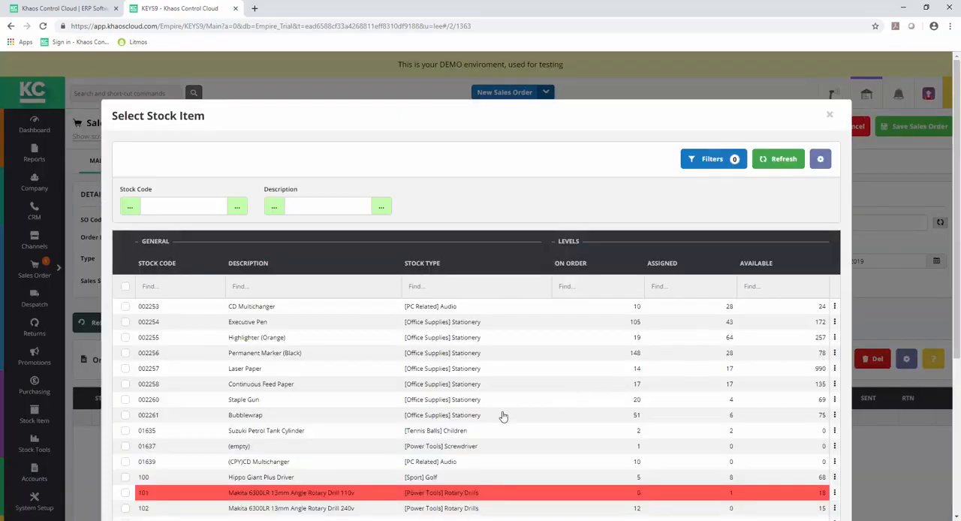
{"action": "left_click", "coordinate": [422, 480]}
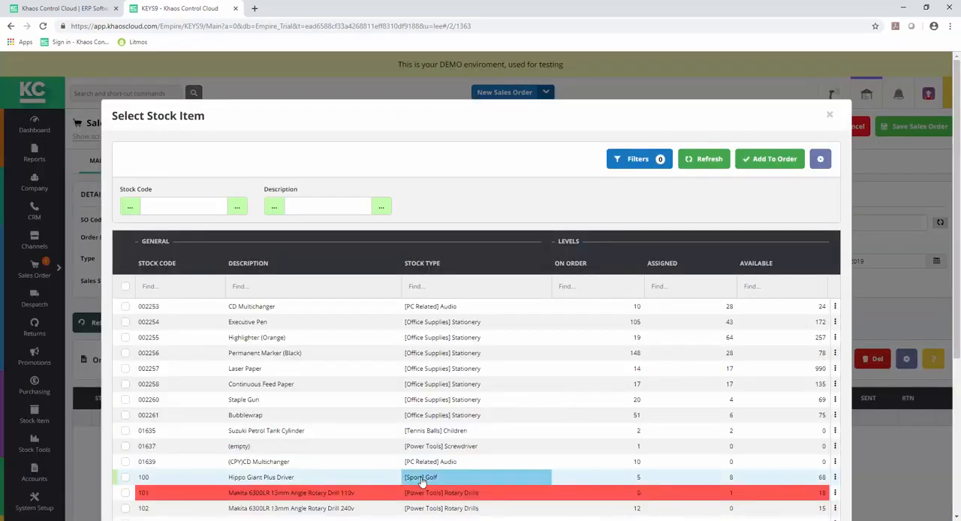
{"action": "double_click", "coordinate": [422, 481]}
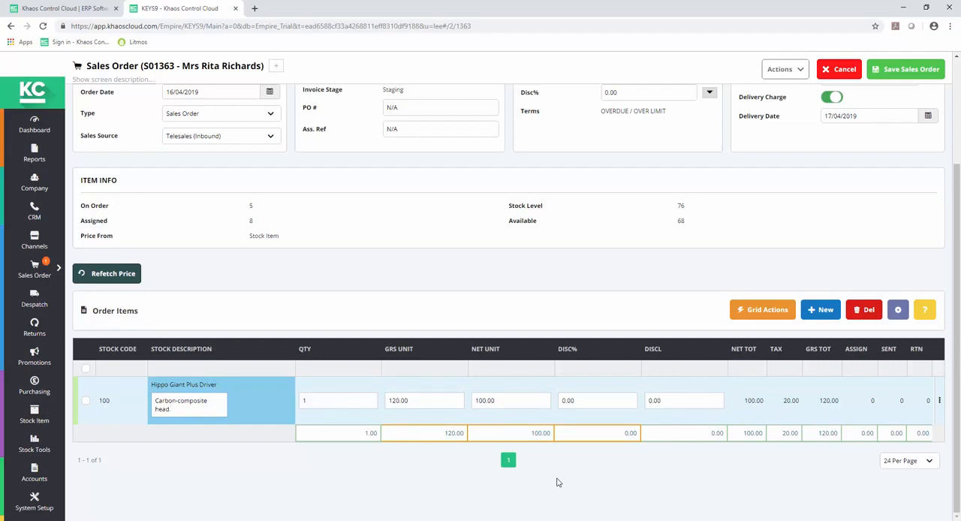
- Open the customer's History Matrix from the sales order and filter it with the start date's year set to 2018
{"action": "left_click", "coordinate": [801, 70]}
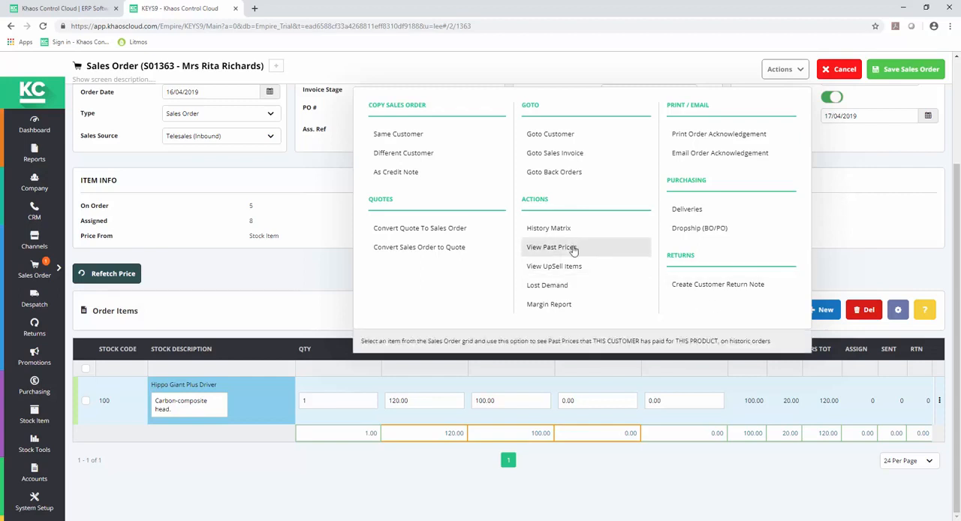
{"action": "left_click", "coordinate": [548, 229]}
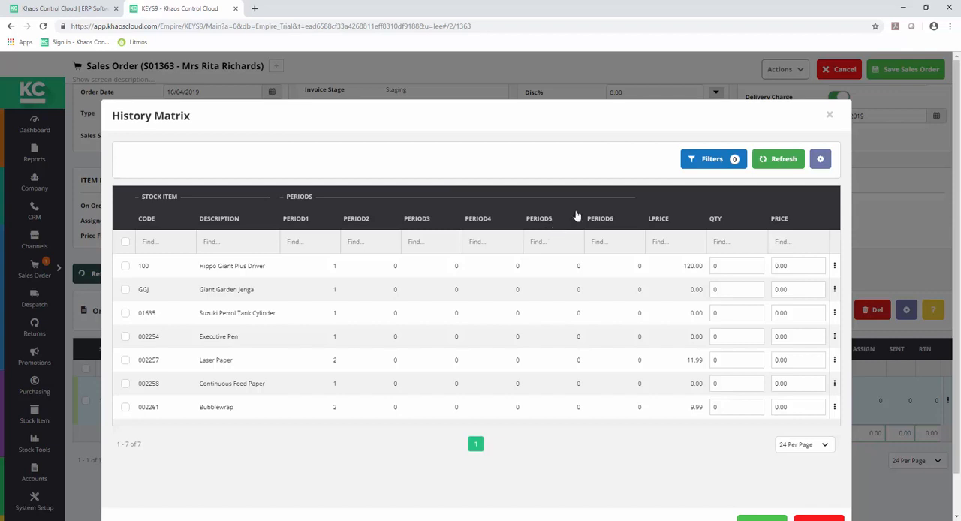
{"action": "left_click", "coordinate": [700, 163]}
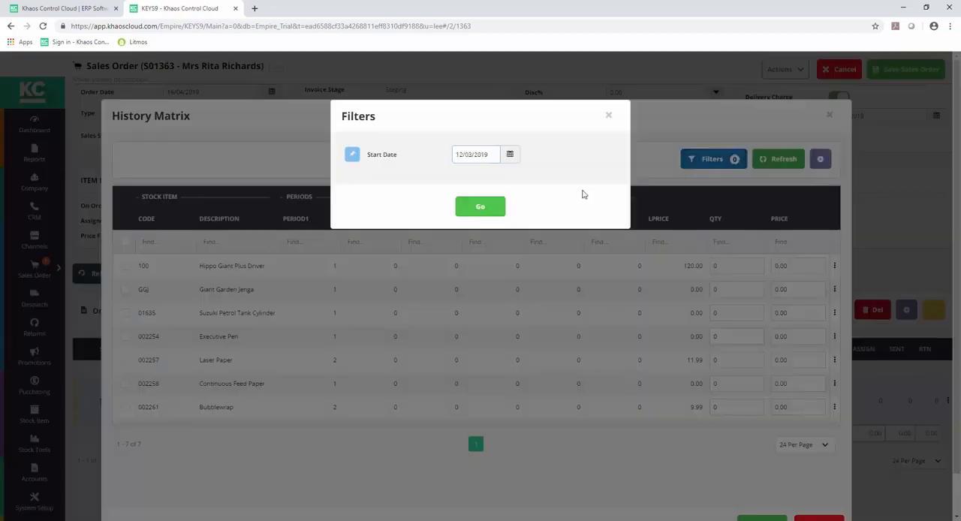
{"action": "double_click", "coordinate": [493, 156]}
{"action": "type", "text": "2018"}
{"action": "left_click", "coordinate": [481, 206]}
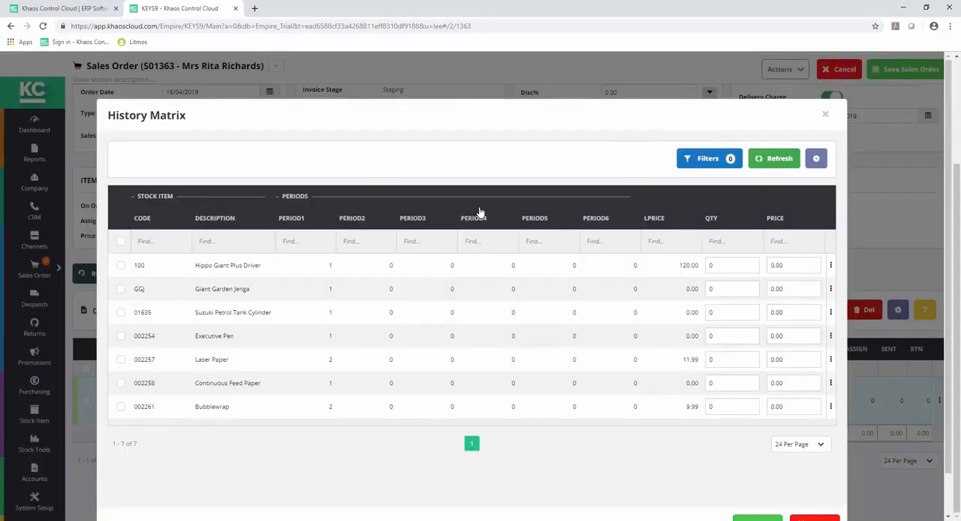
- Add Bubblewrap (002261) with quantity 1 to the order from the History Matrix
{"action": "scroll", "coordinate": [802, 294], "scroll_direction": "down", "scroll_amount": 4}
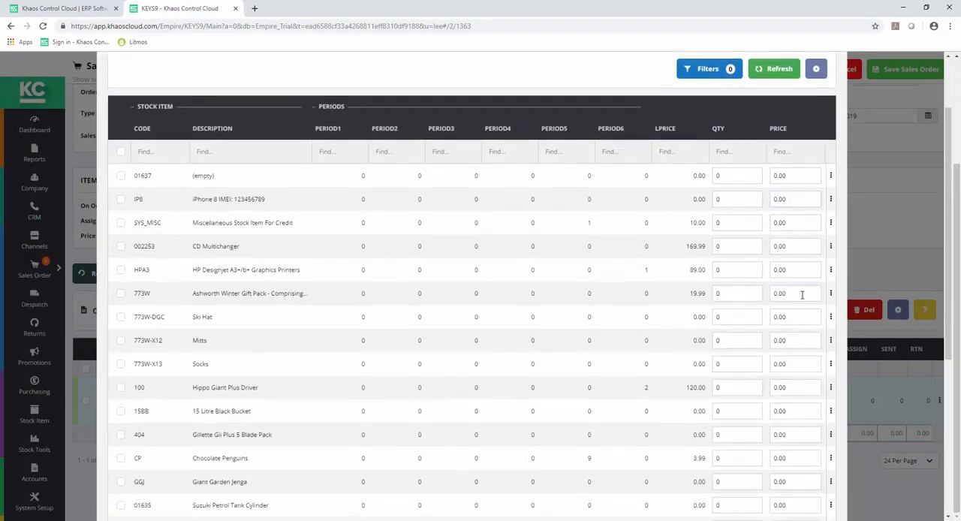
{"action": "scroll", "coordinate": [802, 296], "scroll_direction": "down", "scroll_amount": 1}
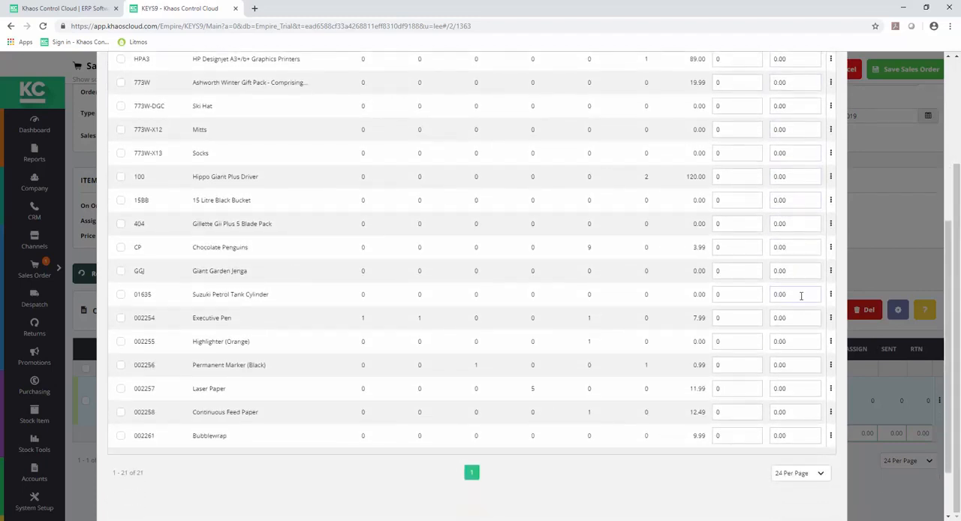
{"action": "scroll", "coordinate": [802, 299], "scroll_direction": "up", "scroll_amount": 3}
{"action": "scroll", "coordinate": [802, 300], "scroll_direction": "down", "scroll_amount": 2}
{"action": "scroll", "coordinate": [802, 297], "scroll_direction": "down", "scroll_amount": 2}
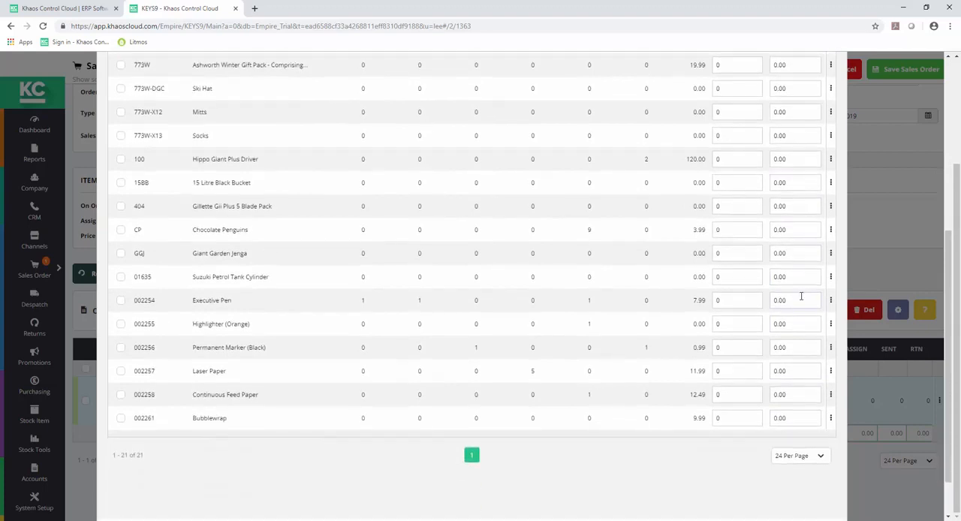
{"action": "left_click", "coordinate": [754, 401]}
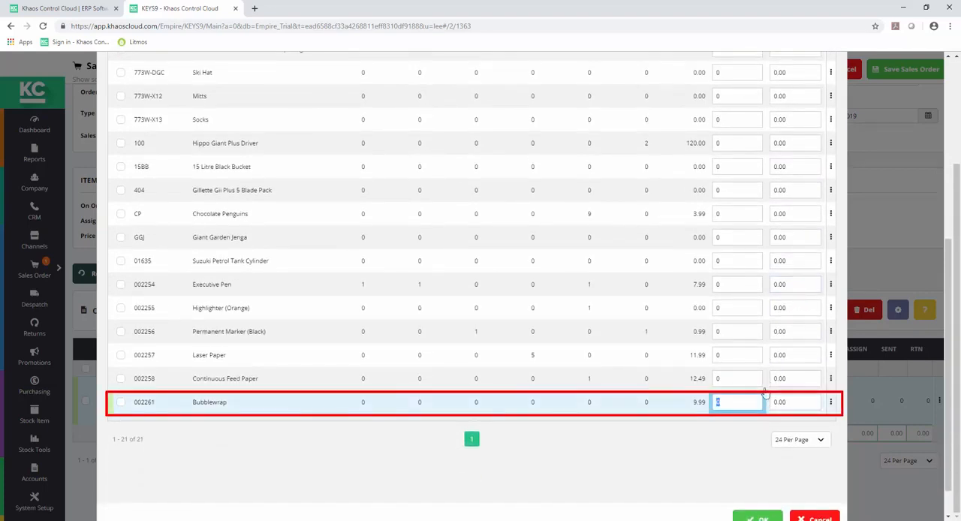
{"action": "type", "text": "1"}
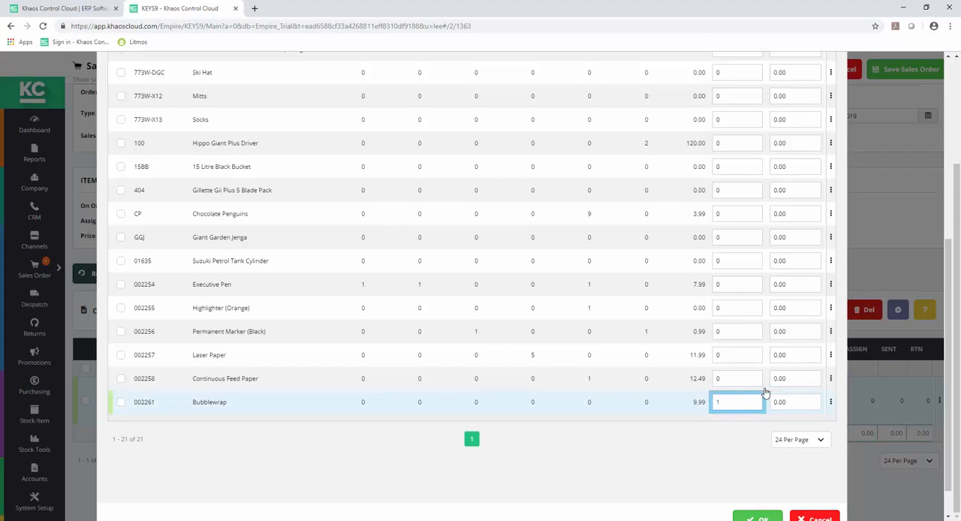
{"action": "left_click", "coordinate": [775, 517]}
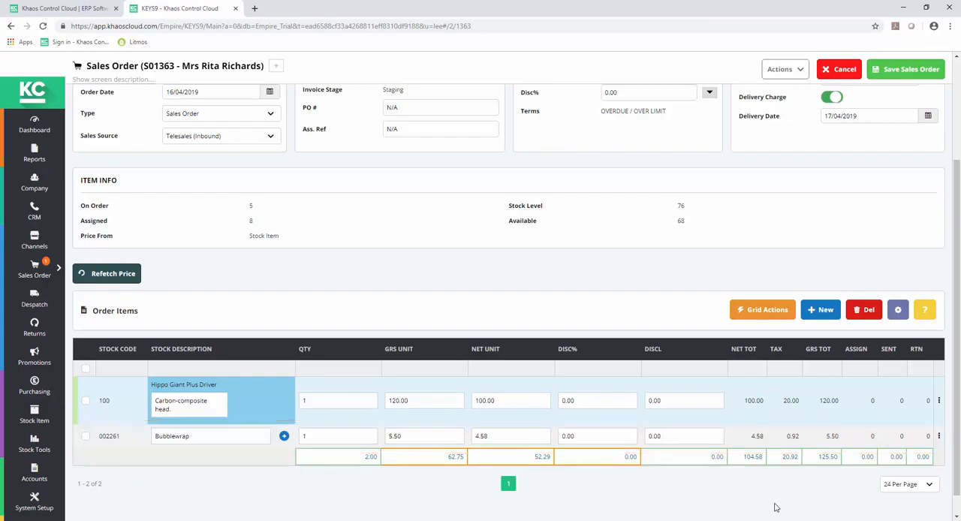
- View the past prices this customer paid for the Bubblewrap order line
{"action": "left_click", "coordinate": [87, 438]}
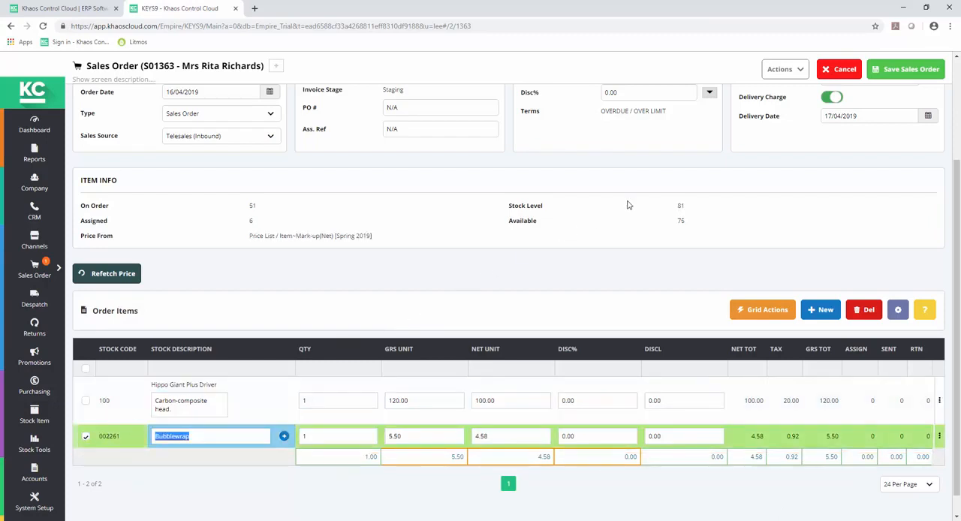
{"action": "left_click", "coordinate": [801, 69]}
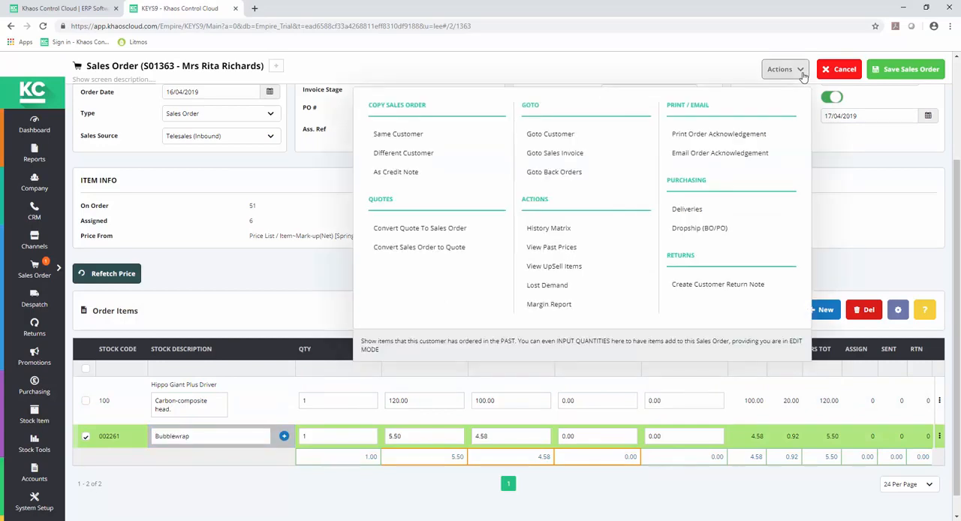
{"action": "left_click", "coordinate": [548, 248]}
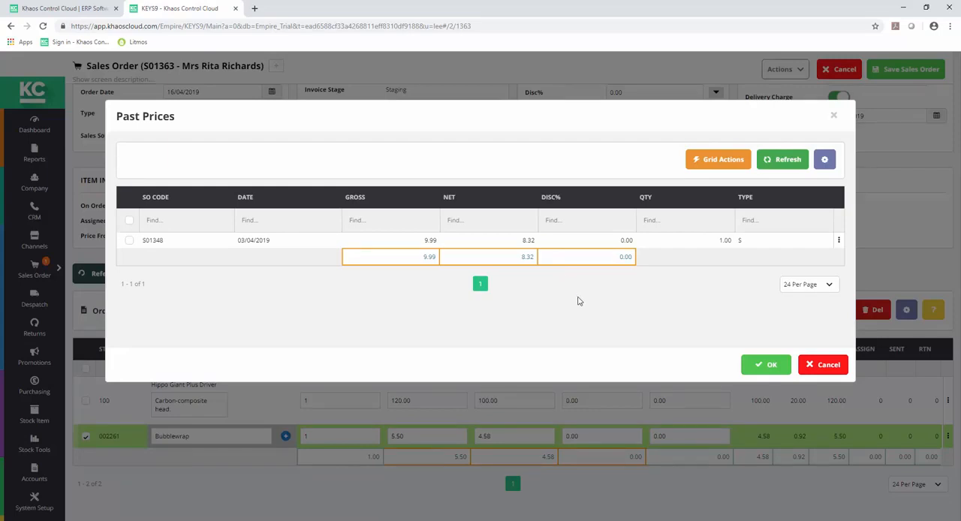
{"action": "left_click", "coordinate": [766, 365]}
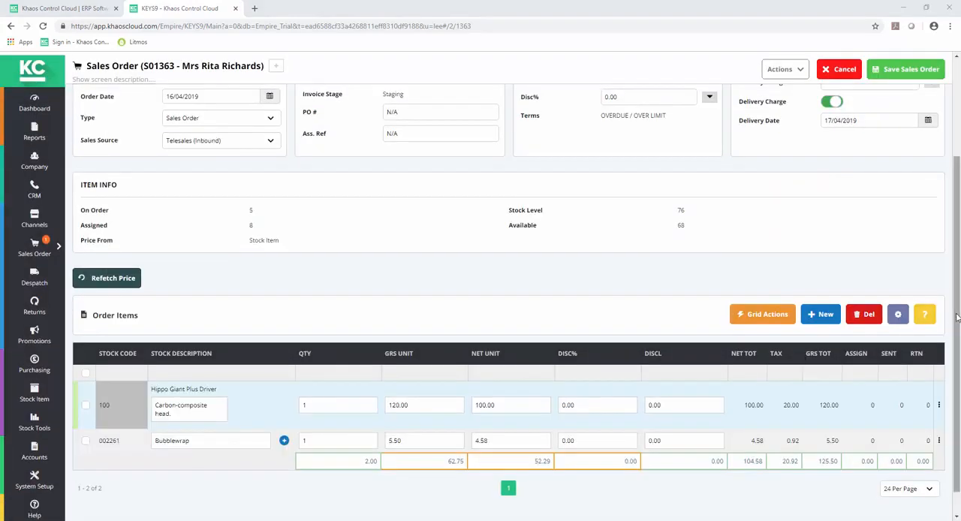
- Set the order's additional details to courier Khaos Courier, invoice priority Priority and branding Elevenses
{"action": "scroll", "coordinate": [958, 280], "scroll_direction": "up", "scroll_amount": 2}
{"action": "scroll", "coordinate": [959, 280], "scroll_direction": "up", "scroll_amount": 3}
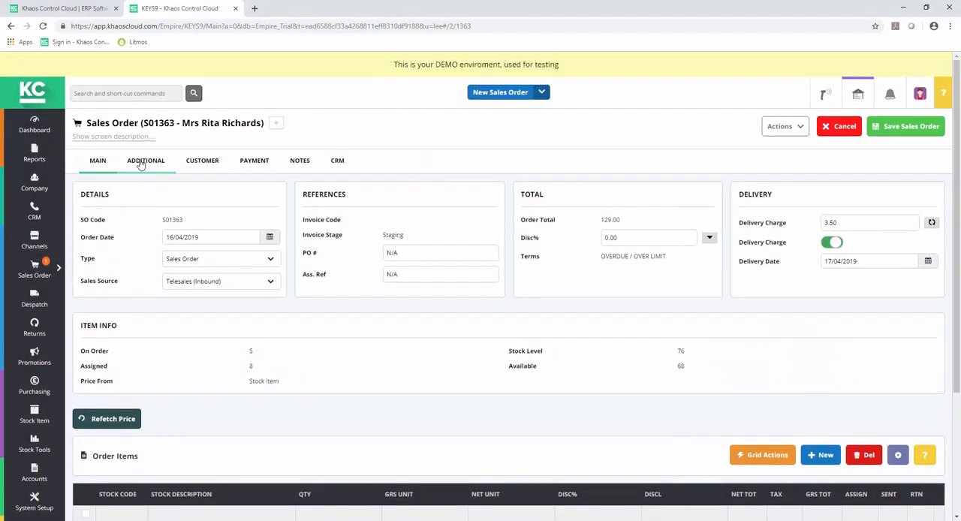
{"action": "left_click", "coordinate": [141, 163]}
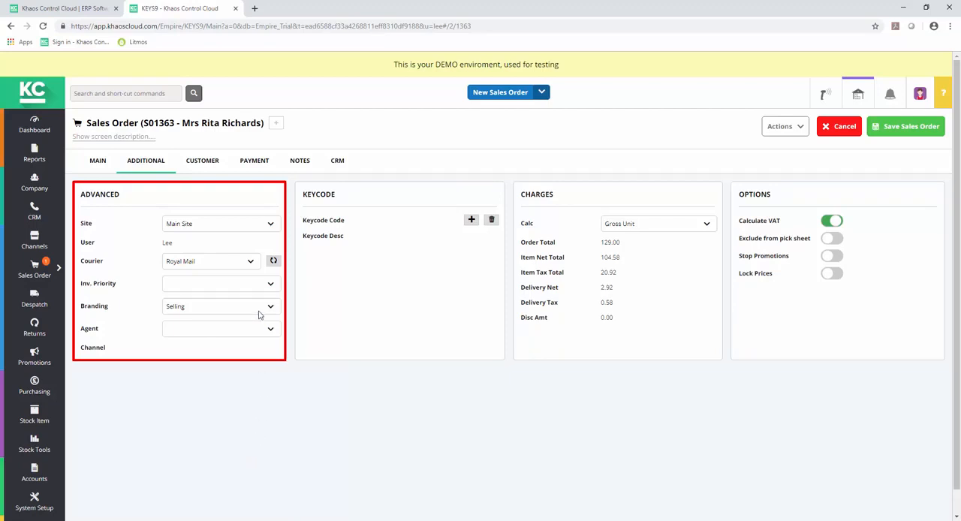
{"action": "left_click", "coordinate": [253, 265]}
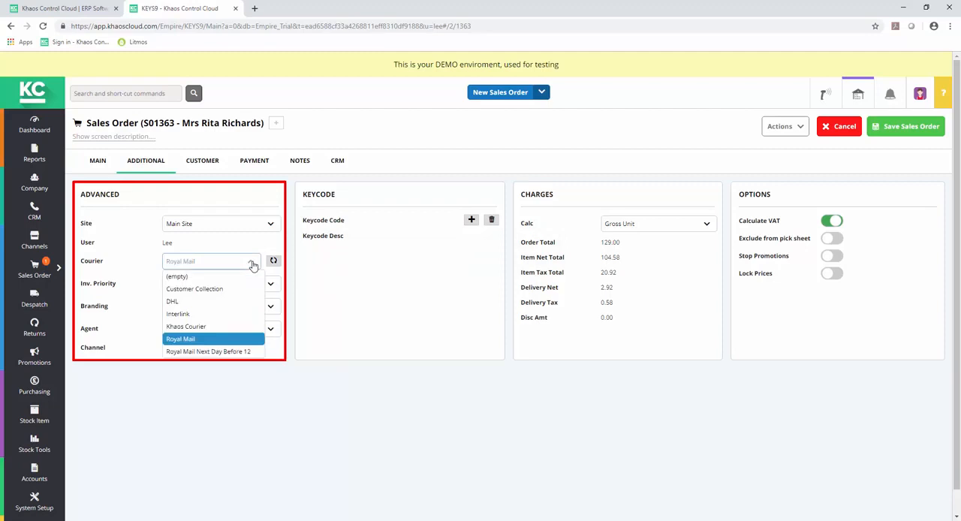
{"action": "left_click", "coordinate": [208, 327]}
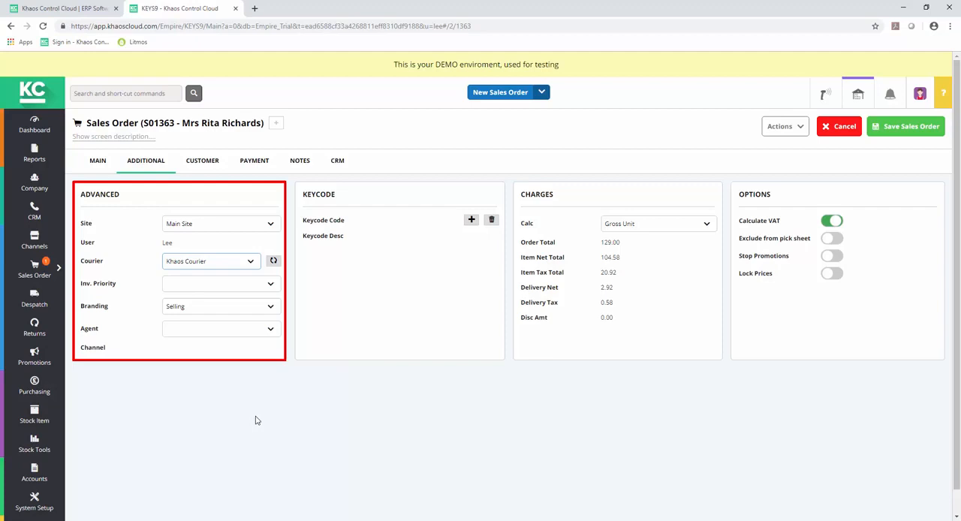
{"action": "left_click", "coordinate": [274, 284]}
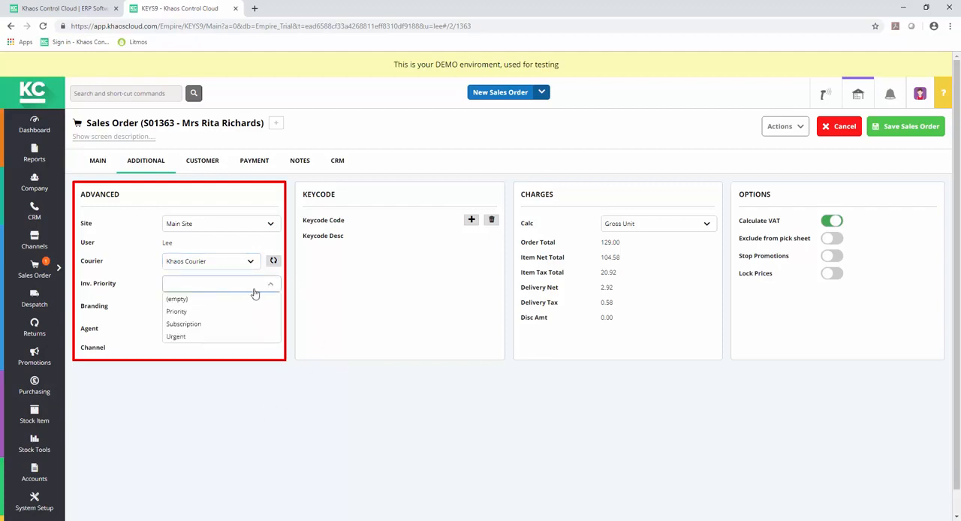
{"action": "left_click", "coordinate": [243, 311]}
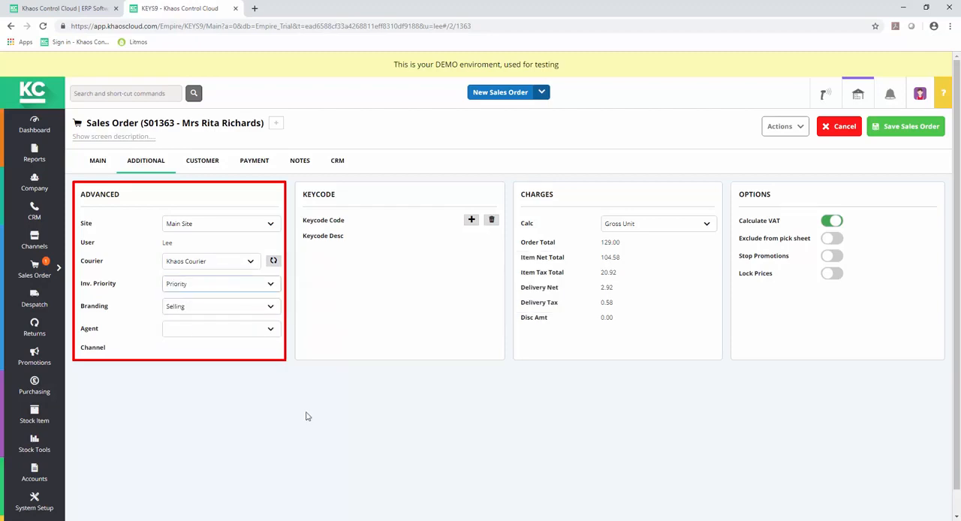
{"action": "left_click", "coordinate": [270, 308]}
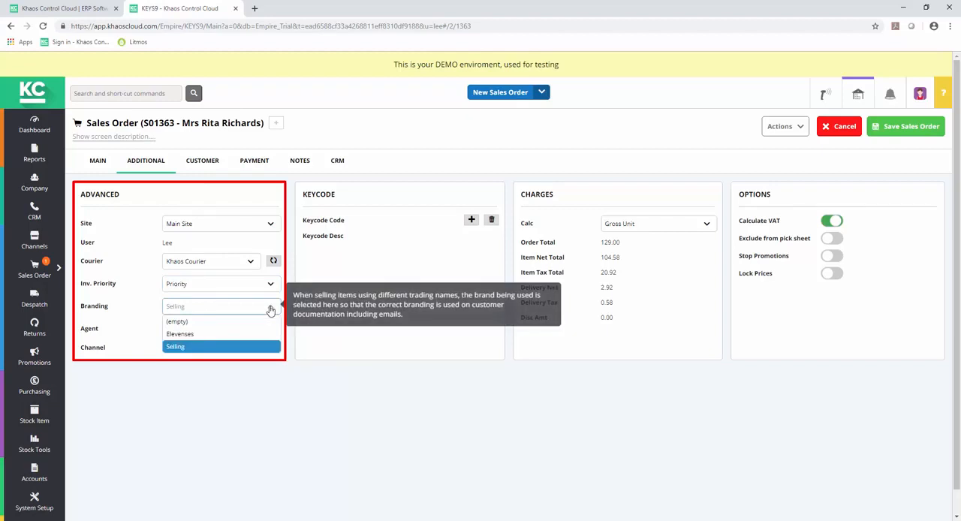
{"action": "left_click", "coordinate": [260, 333]}
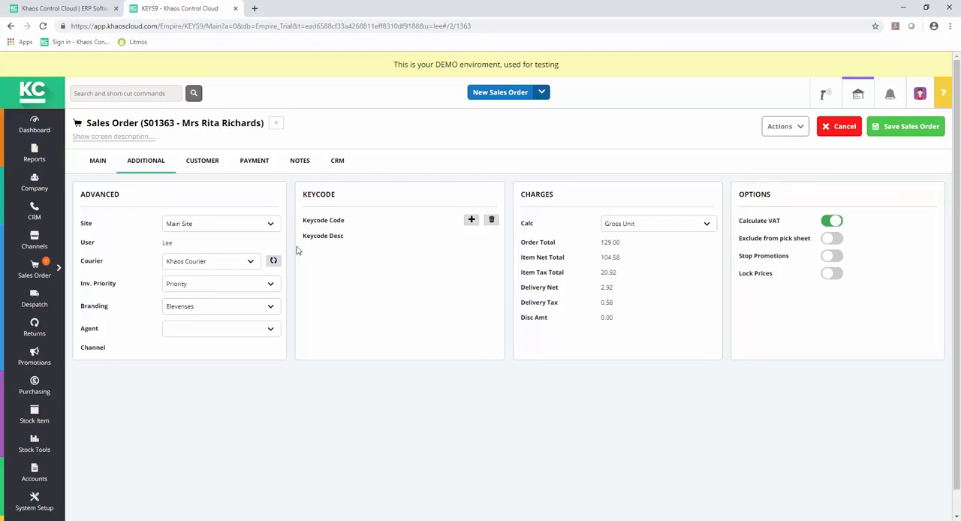
- Review the order's customer contacts, available addresses, and invoice and delivery addresses
{"action": "left_click", "coordinate": [205, 166]}
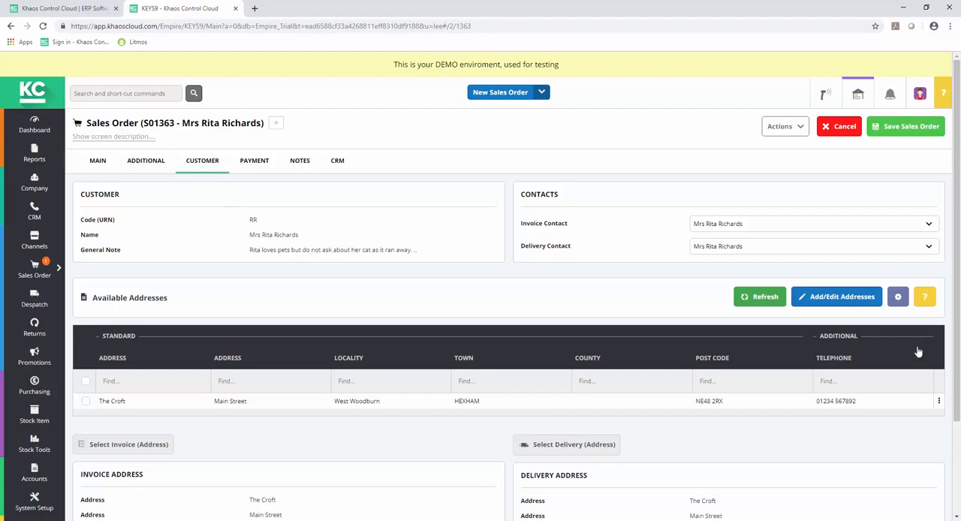
{"action": "left_click_drag", "start_coordinate": [956, 347], "coordinate": [958, 428]}
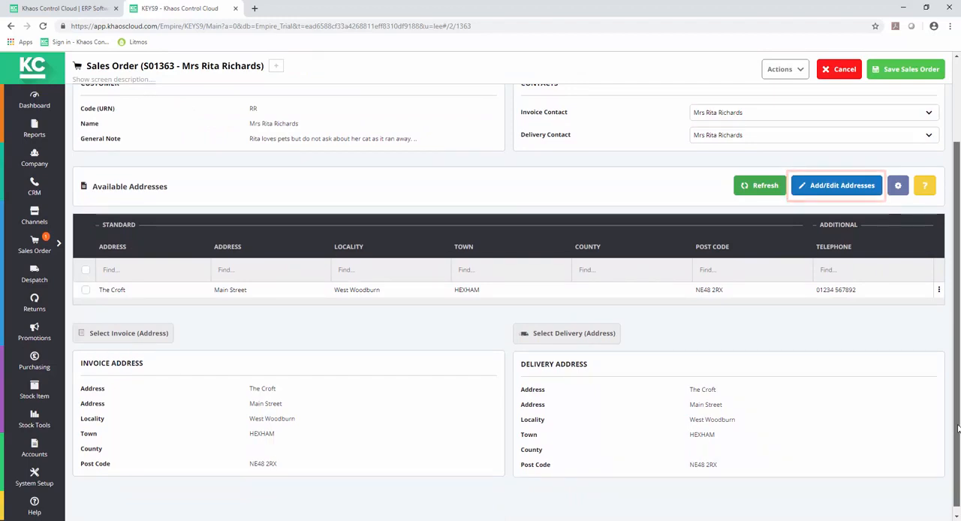
{"action": "left_click_drag", "start_coordinate": [957, 428], "coordinate": [957, 403]}
{"action": "scroll", "coordinate": [958, 403], "scroll_direction": "up", "scroll_amount": 2}
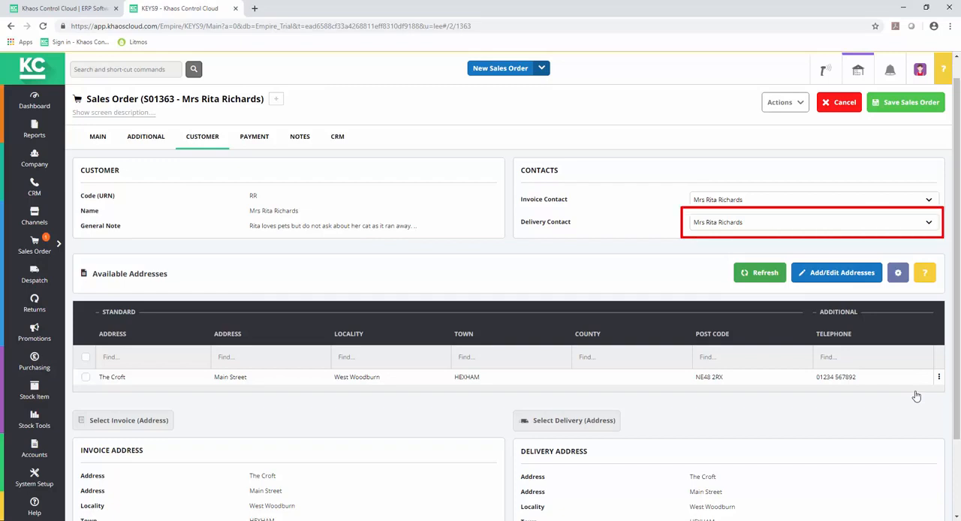
- Change the order's delivery contact to the customer's other listed contact, the Mr in the same family
{"action": "left_click", "coordinate": [930, 225]}
{"action": "left_click", "coordinate": [916, 237]}
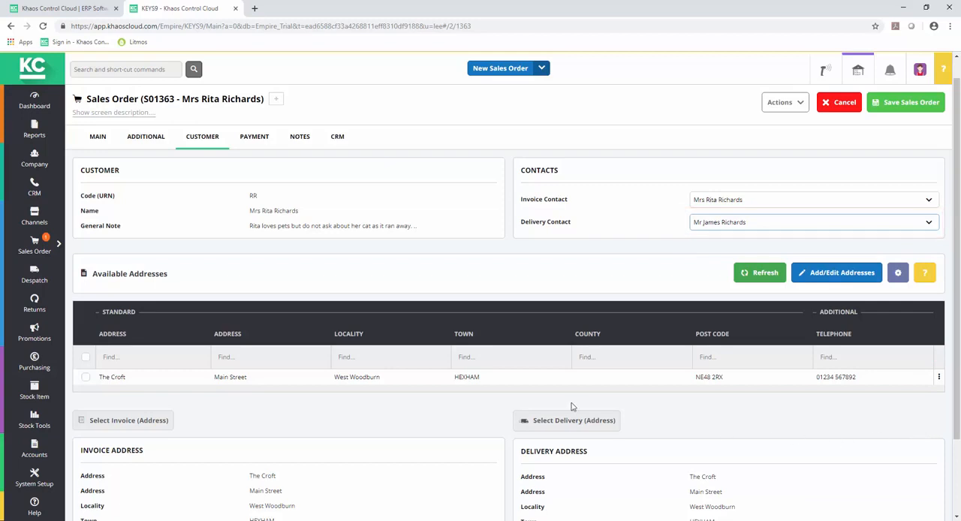
- Enable manual payments for the order and set the existing payment line to Cash with an amount of 100
{"action": "left_click", "coordinate": [255, 146]}
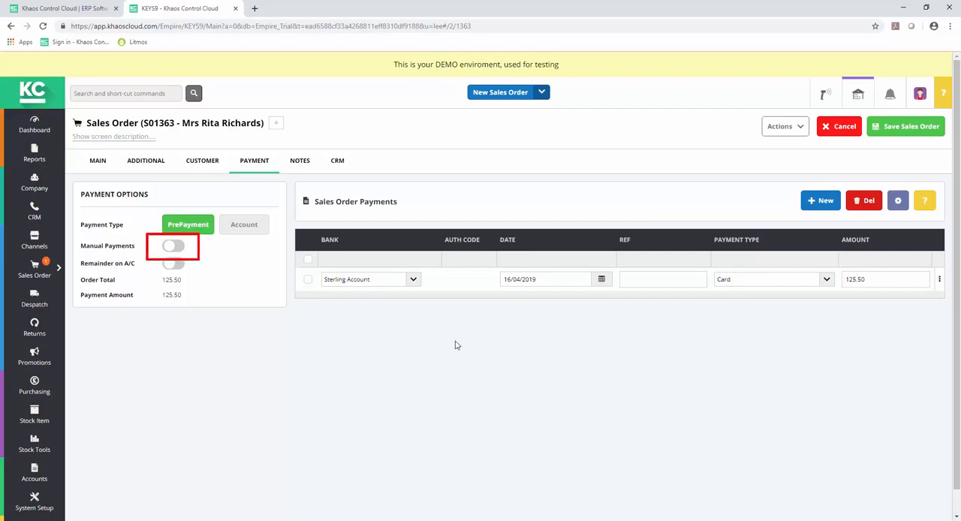
{"action": "left_click", "coordinate": [172, 246]}
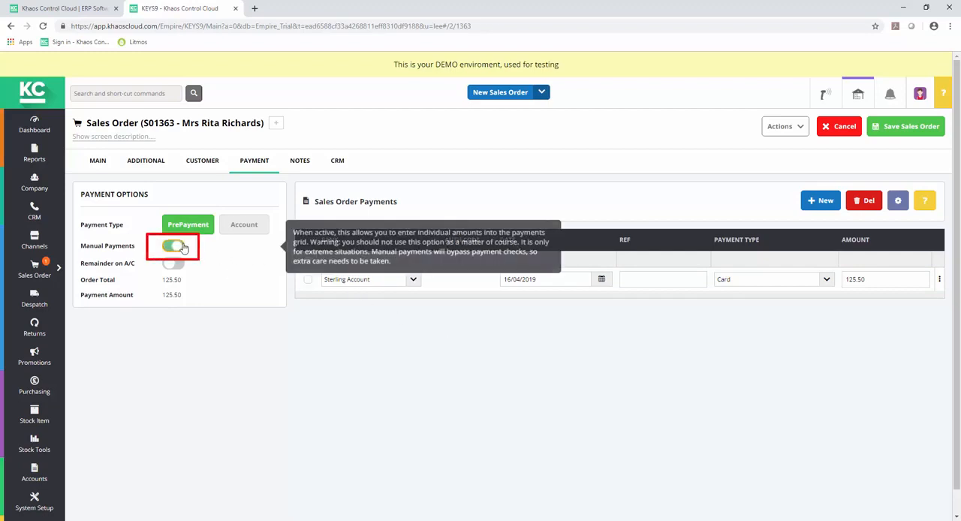
{"action": "left_click", "coordinate": [826, 279]}
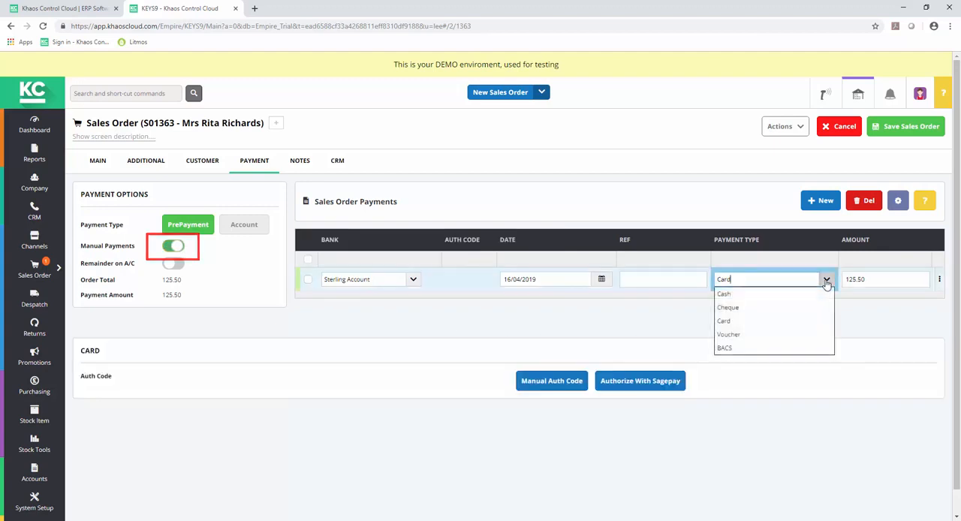
{"action": "left_click", "coordinate": [757, 295]}
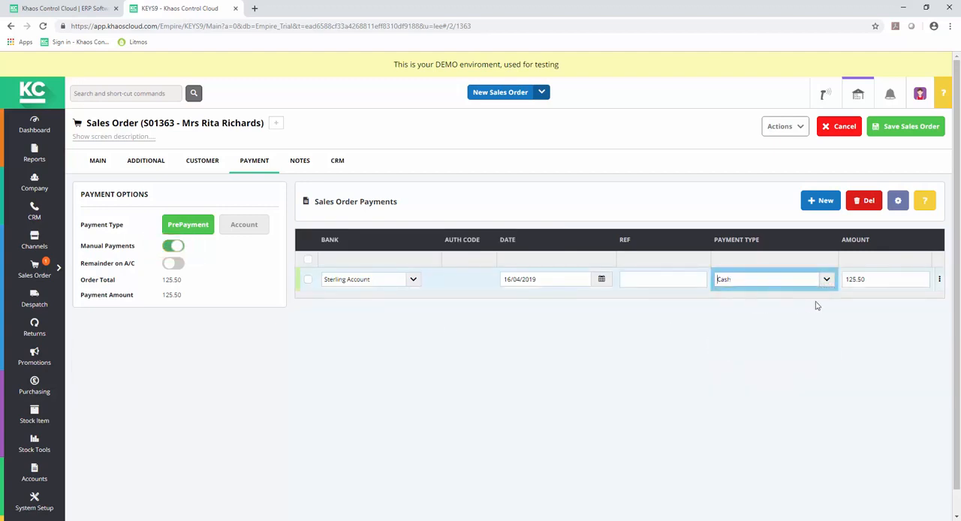
{"action": "left_click", "coordinate": [876, 281]}
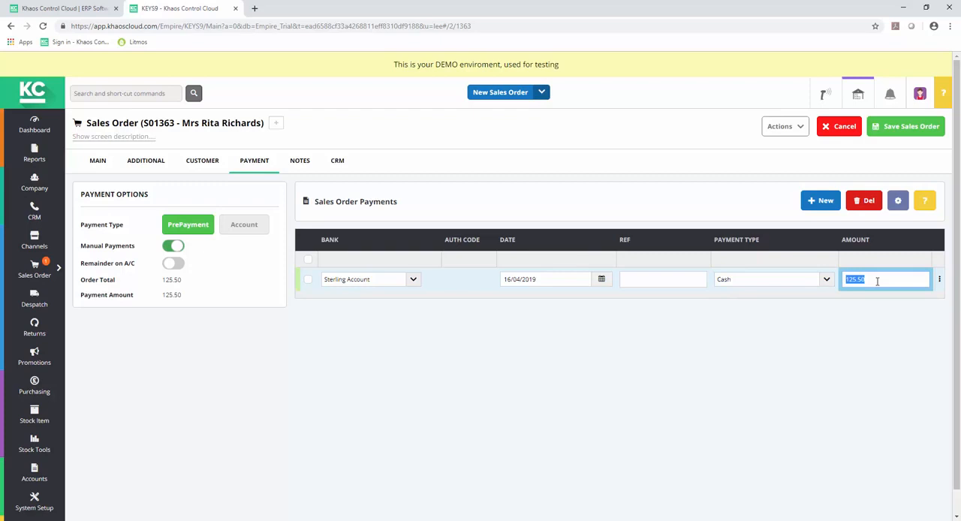
{"action": "type", "text": "100"}
- Add a second payment line to the order with payment type Cheque and an amount of 25.50
{"action": "left_click", "coordinate": [815, 207]}
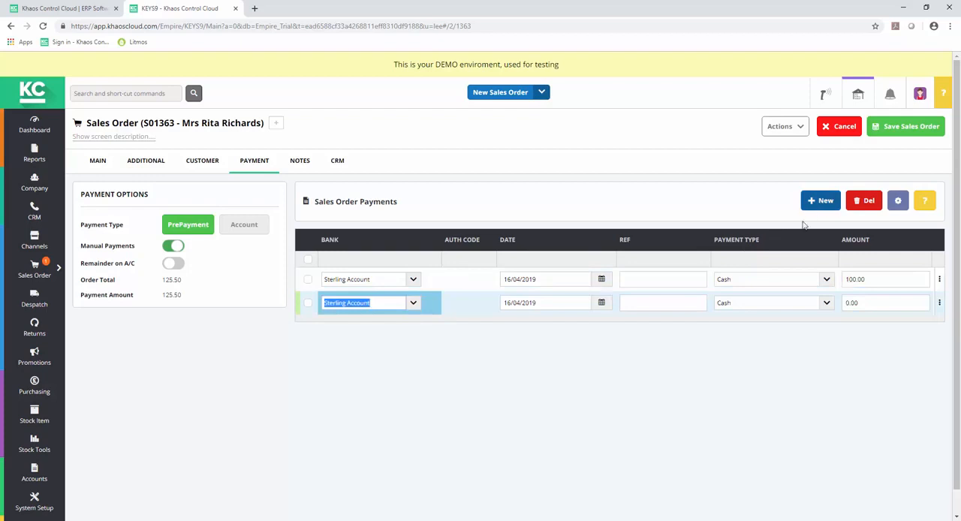
{"action": "left_click", "coordinate": [820, 304]}
{"action": "left_click", "coordinate": [801, 331]}
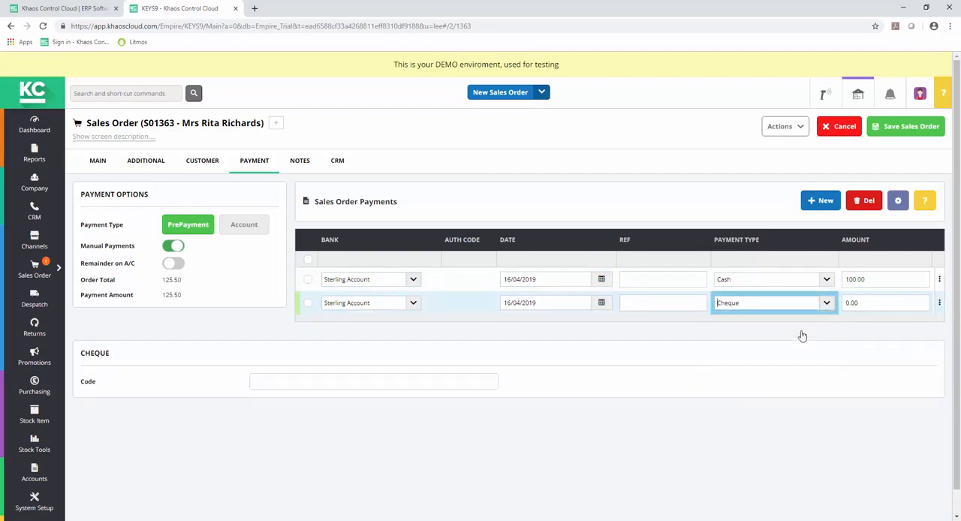
{"action": "left_click", "coordinate": [866, 303]}
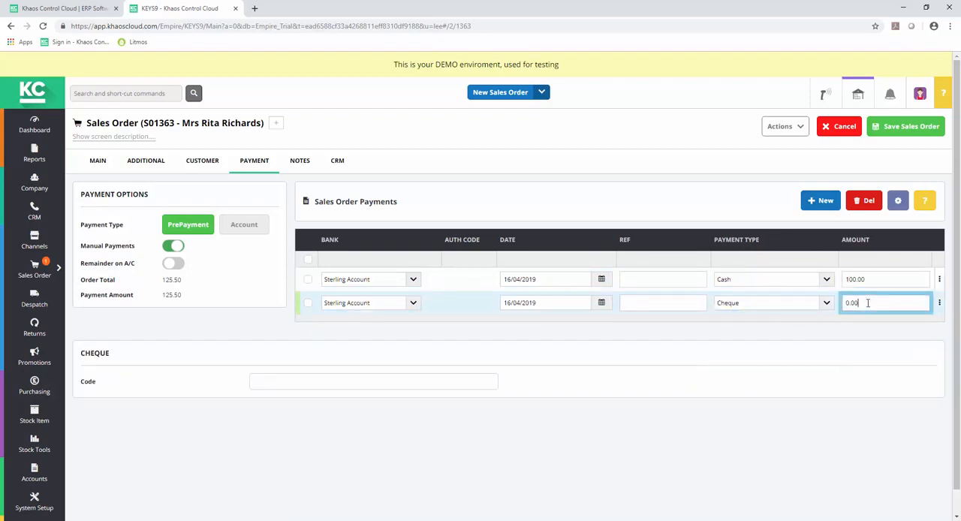
{"action": "type", "text": "25.50"}
- Edit the order's picking list note so it says to leave at number 5 over the road
{"action": "left_click", "coordinate": [300, 160]}
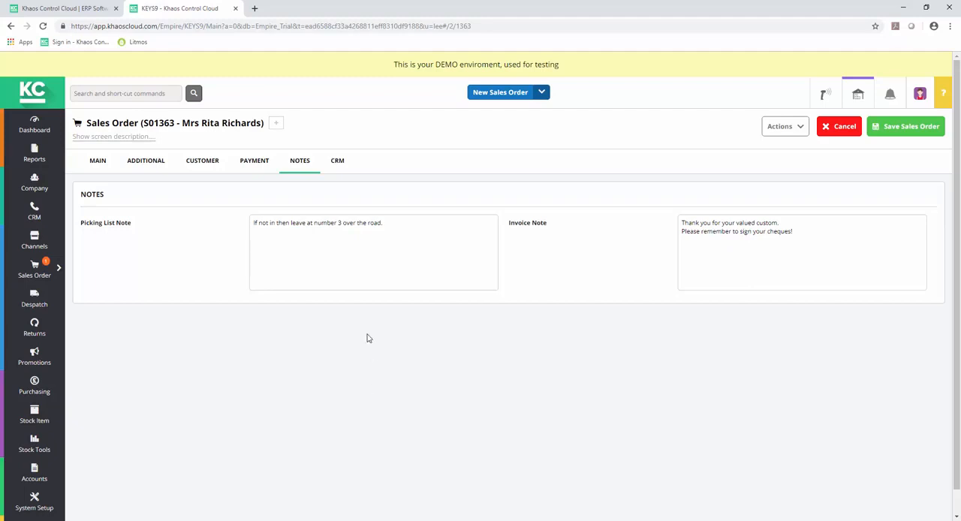
{"action": "left_click", "coordinate": [342, 223]}
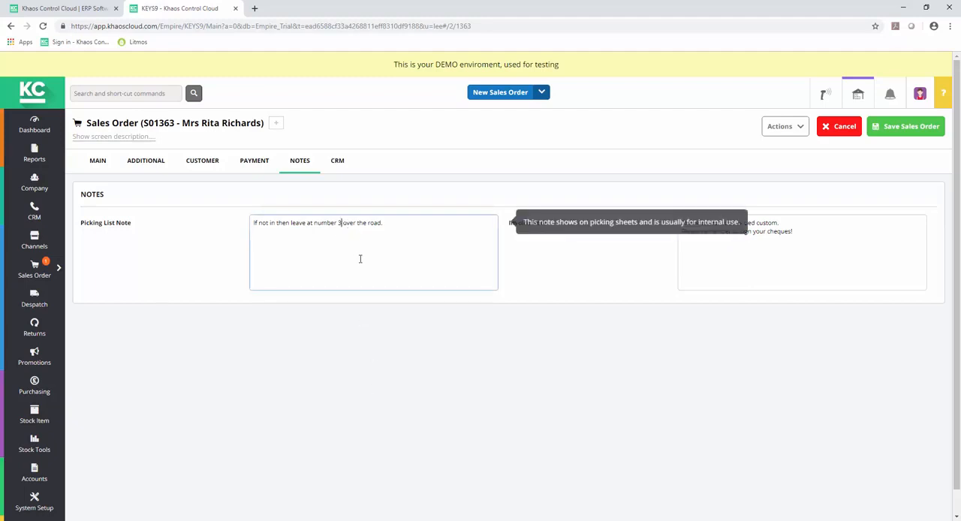
{"action": "key", "text": "BackSpace"}
{"action": "type", "text": "5"}
{"action": "left_click", "coordinate": [516, 384]}
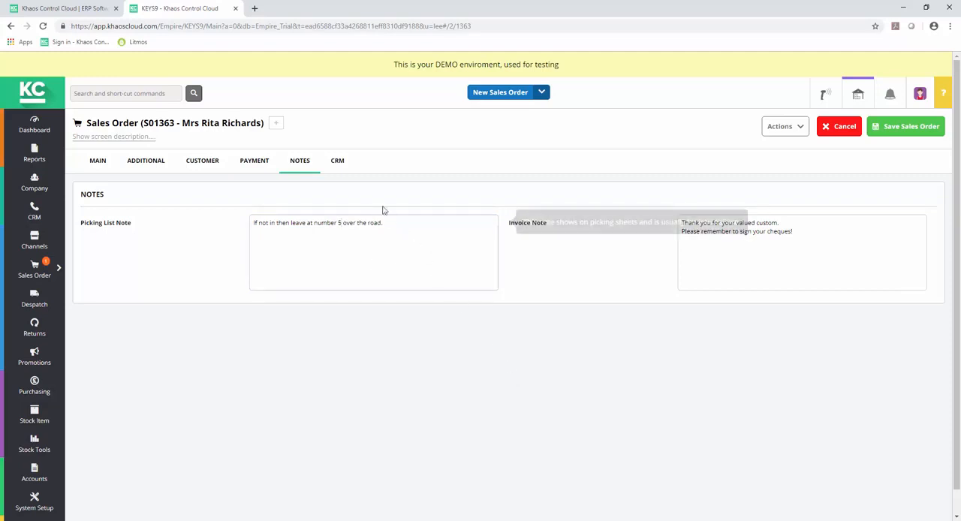
- Add a communication log entry of type Call describing that the customer asked to be sent the new catalogue when available
{"action": "left_click", "coordinate": [339, 164]}
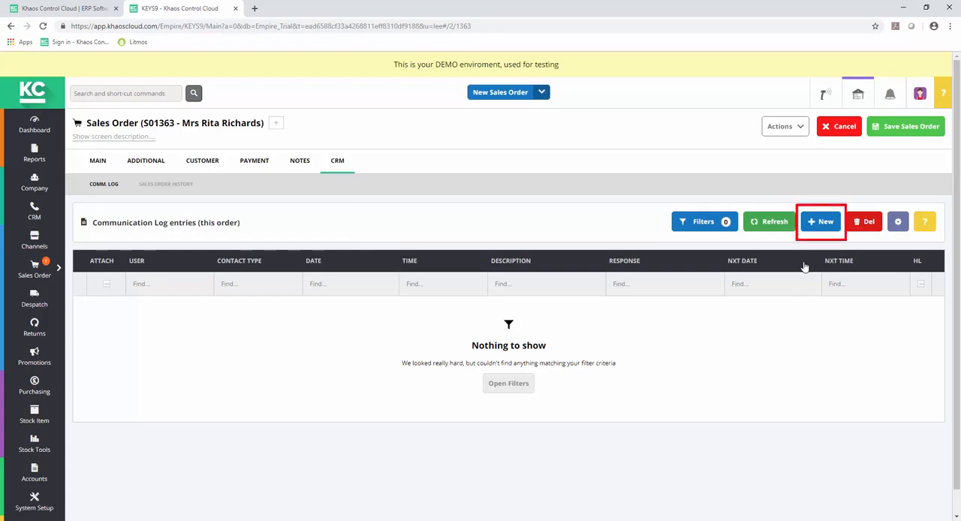
{"action": "left_click", "coordinate": [822, 224]}
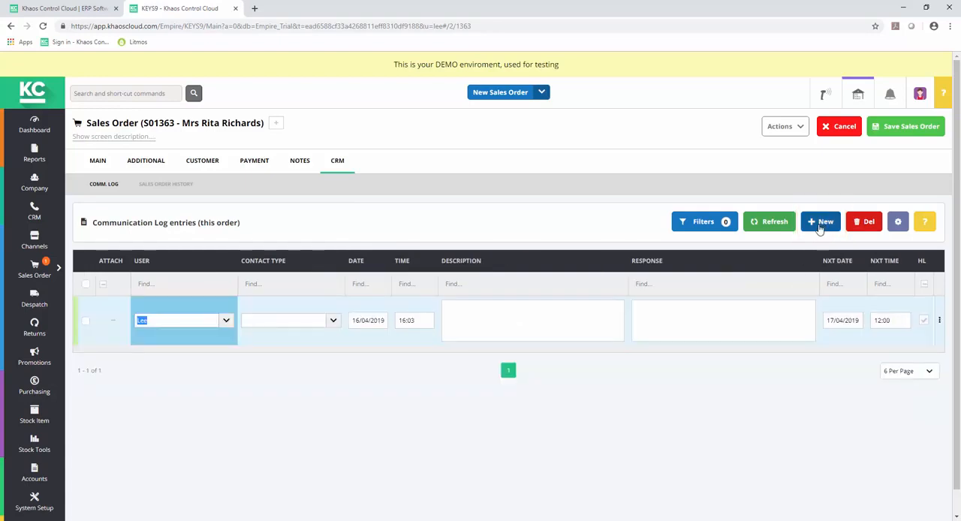
{"action": "left_click", "coordinate": [333, 321]}
{"action": "left_click", "coordinate": [298, 349]}
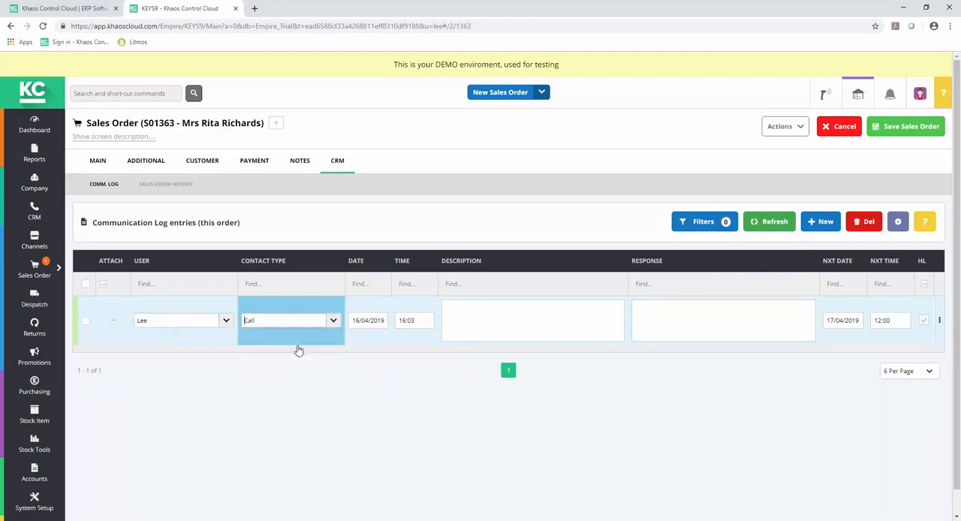
{"action": "left_click", "coordinate": [465, 318]}
{"action": "type", "text": "Rita asked"}
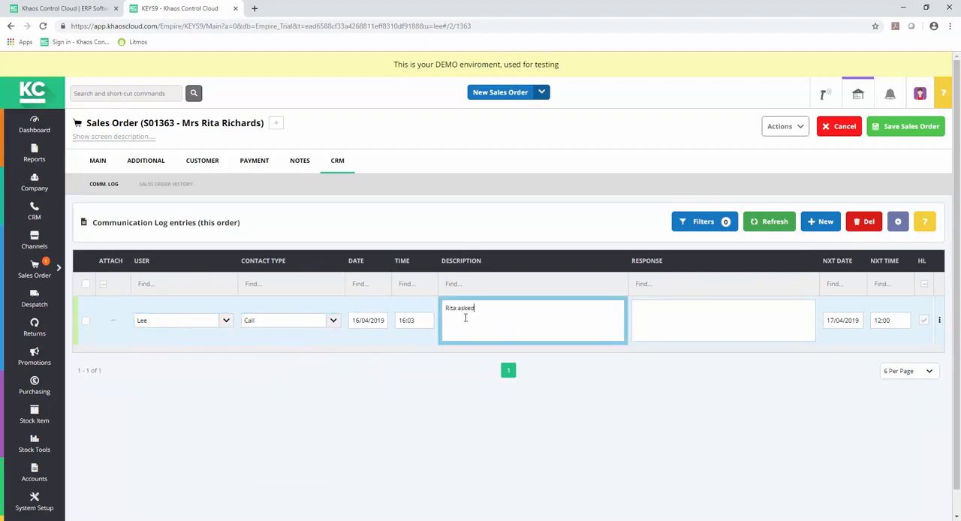
{"action": "type", "text": " to be sent the new catalogue when available"}
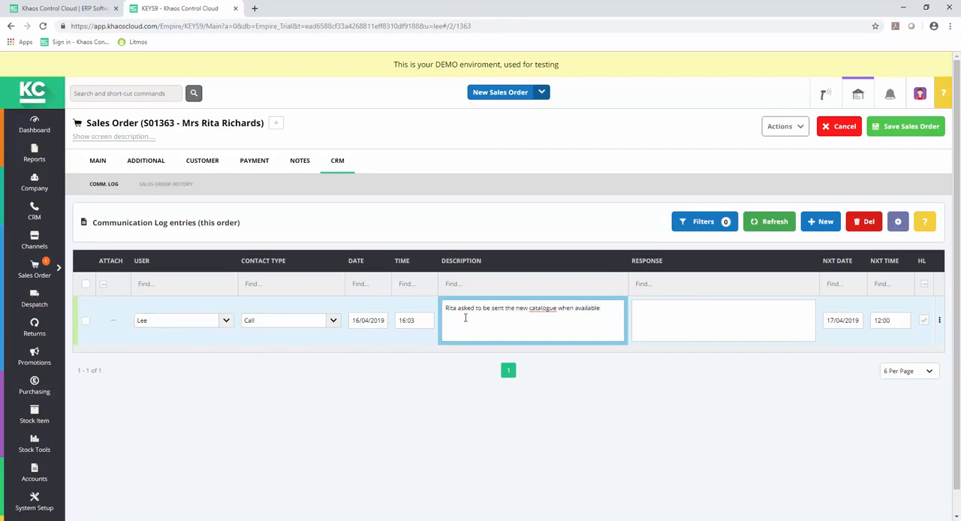
{"action": "key", "text": "Tab"}
- Save the sales order, accepting the credit limit and minimum margin warnings
{"action": "left_click", "coordinate": [907, 133]}
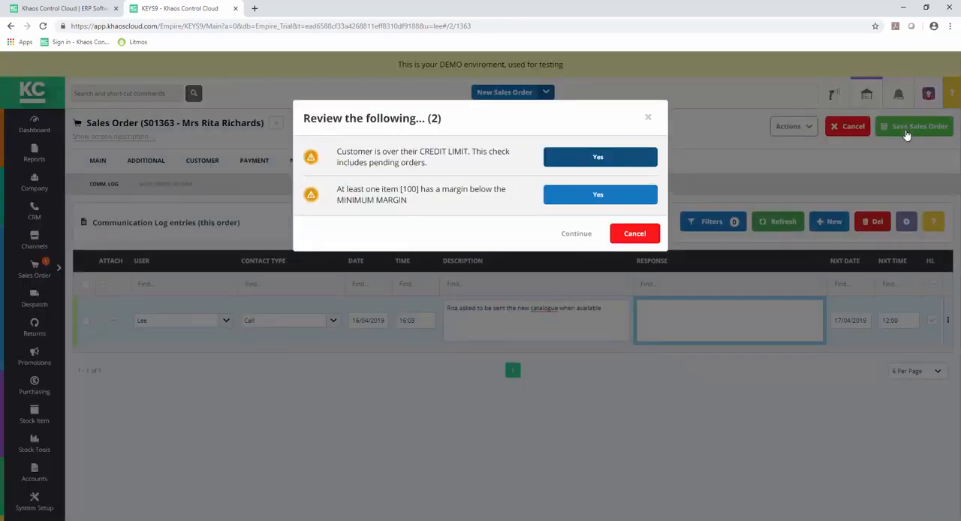
{"action": "left_click", "coordinate": [601, 159]}
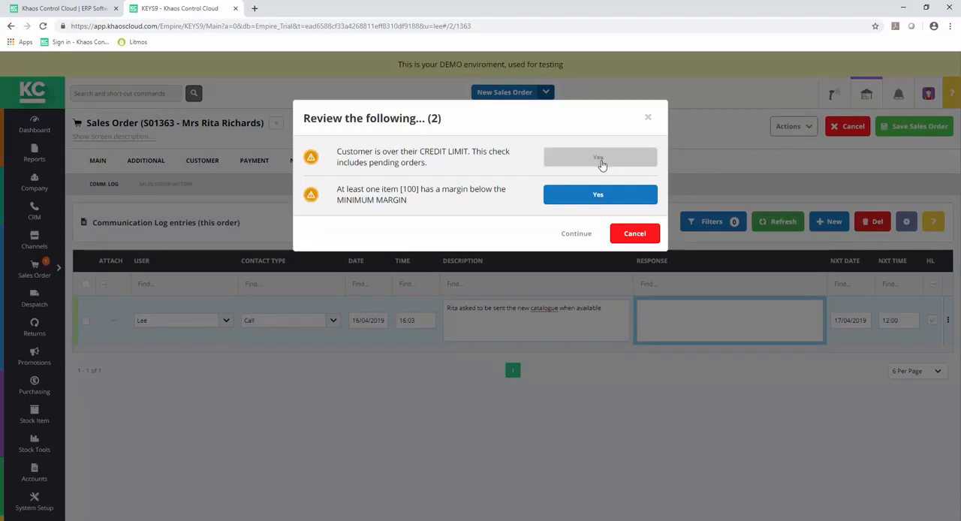
{"action": "left_click", "coordinate": [607, 199]}
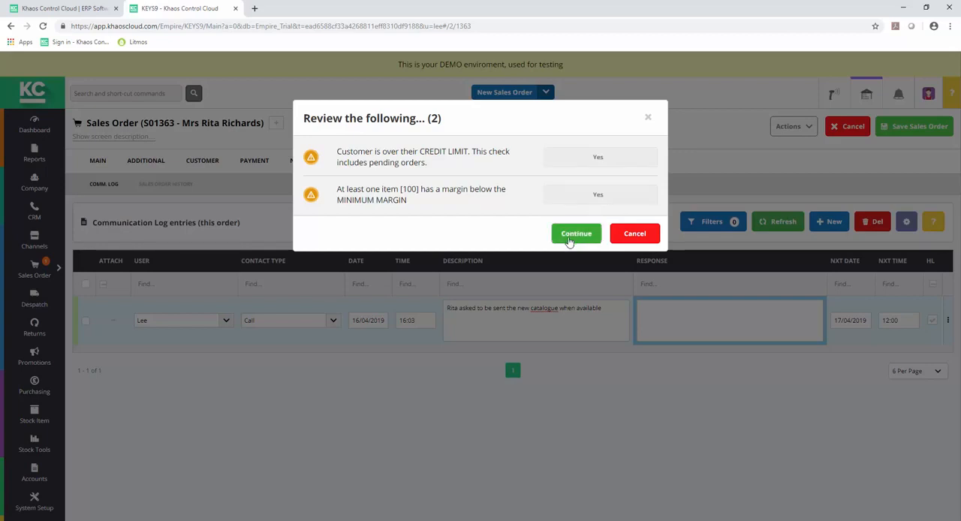
{"action": "left_click", "coordinate": [575, 235]}
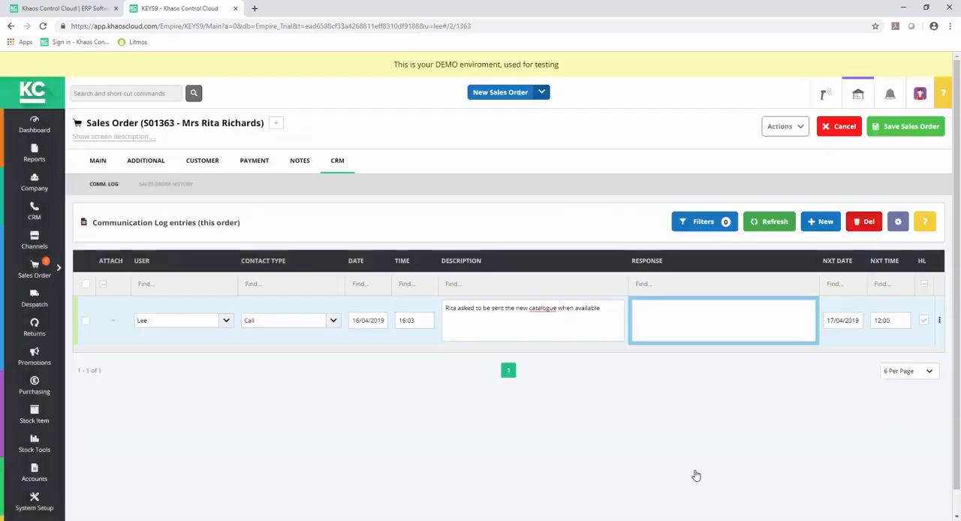